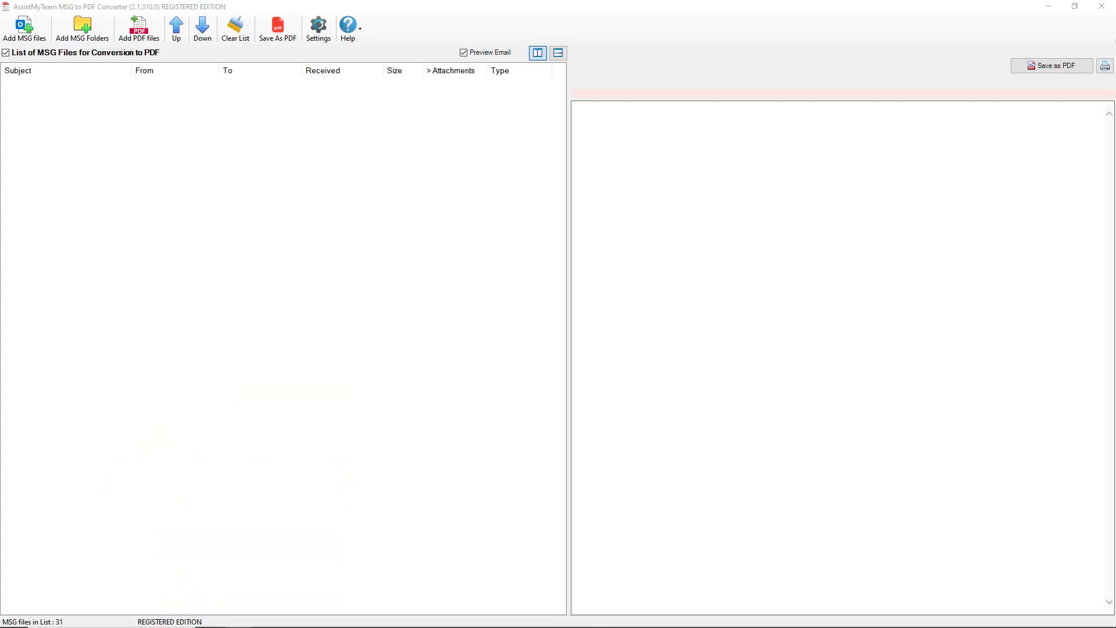
- Add every MSG file from the Samples\MSG folder to the conversion list
{"action": "left_click", "coordinate": [142, 82]}
{"action": "left_click", "coordinate": [26, 34]}
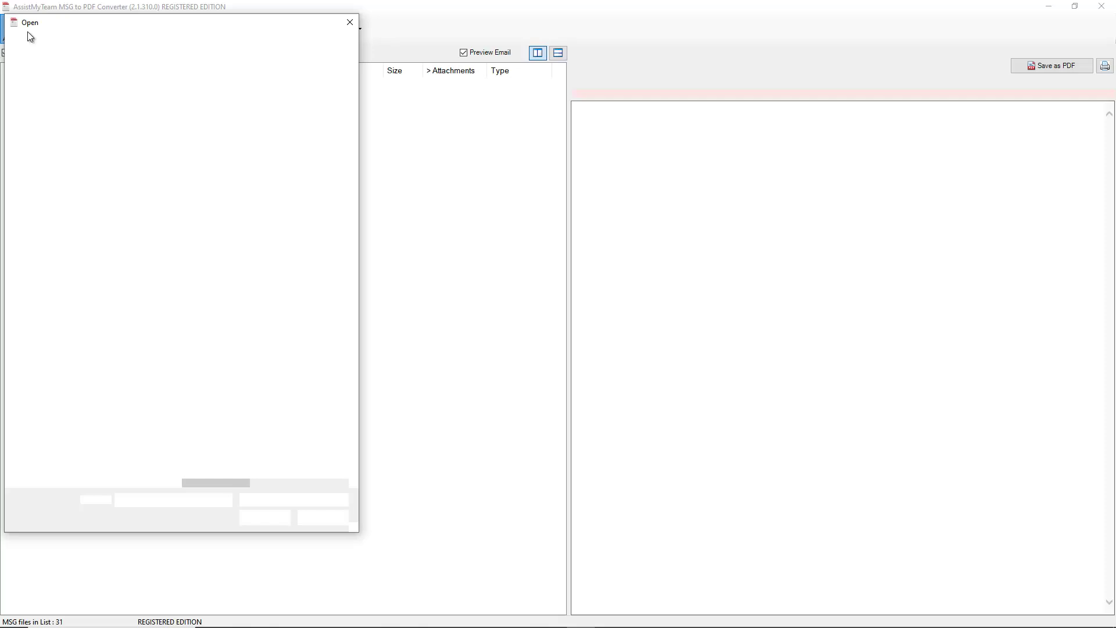
{"action": "left_click", "coordinate": [280, 240]}
{"action": "key", "text": "ctrl+a"}
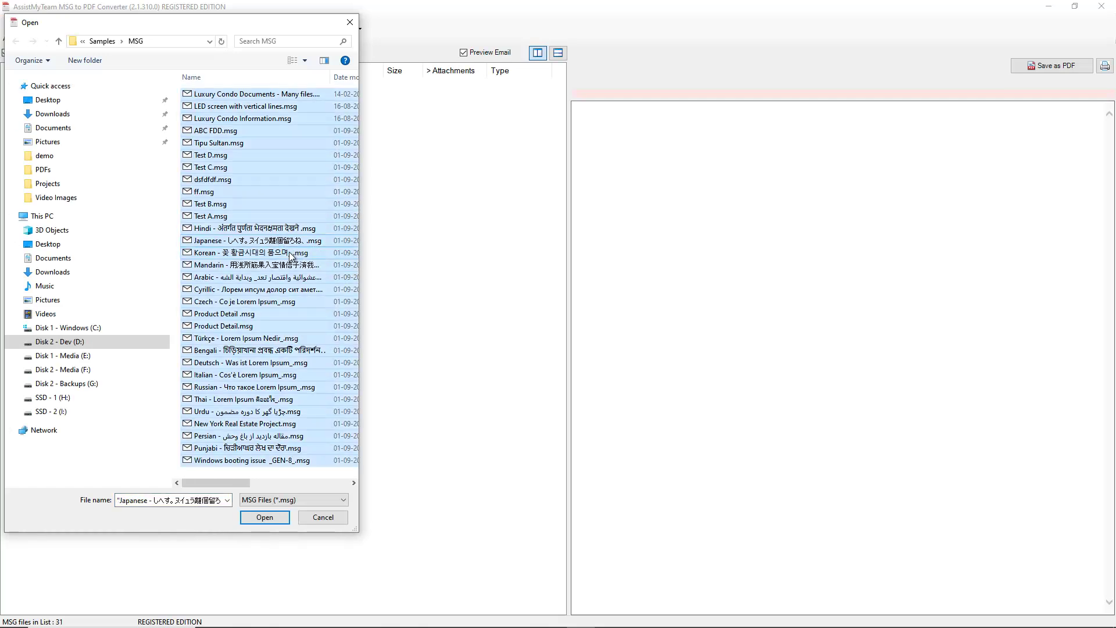
{"action": "left_click", "coordinate": [265, 518]}
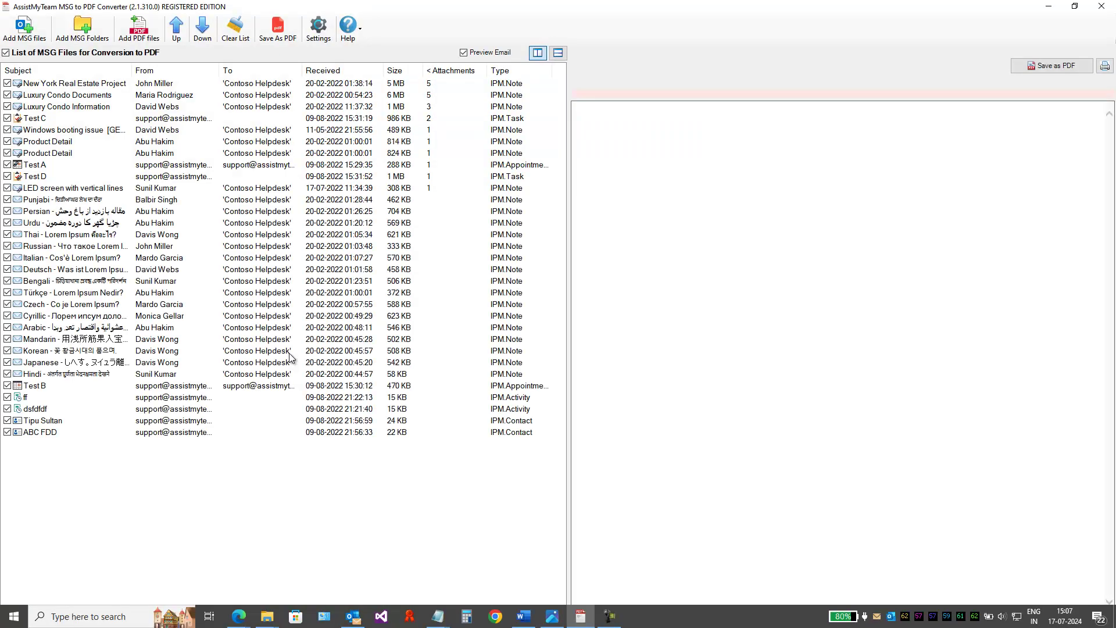
- Select the New York Real Estate Project email to preview it with its attachments
{"action": "left_click", "coordinate": [168, 85]}
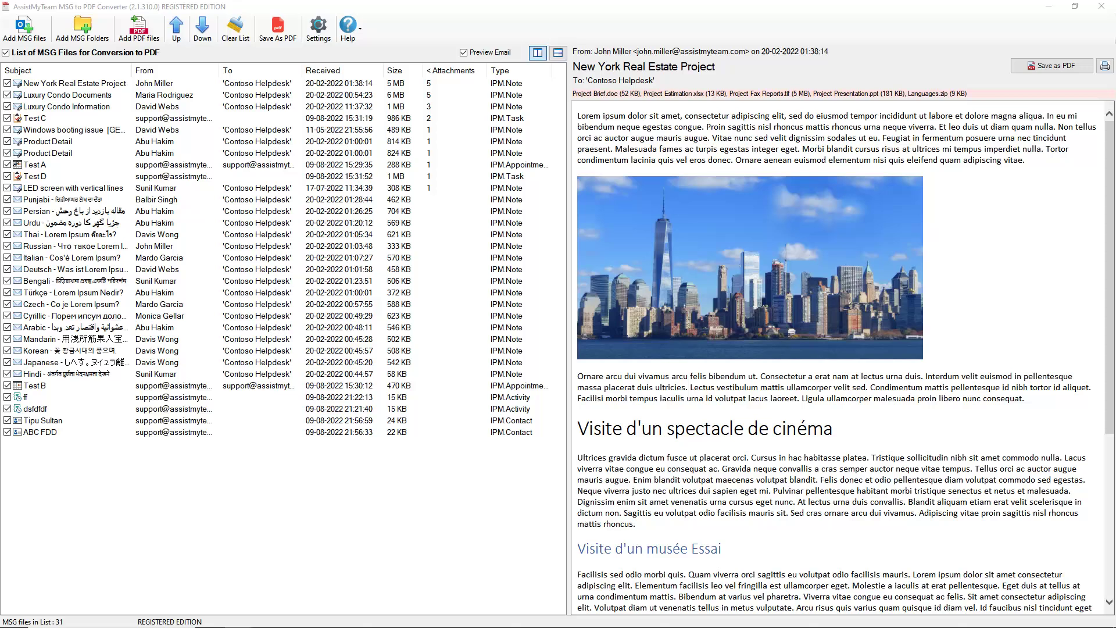
{"action": "left_click", "coordinate": [162, 83]}
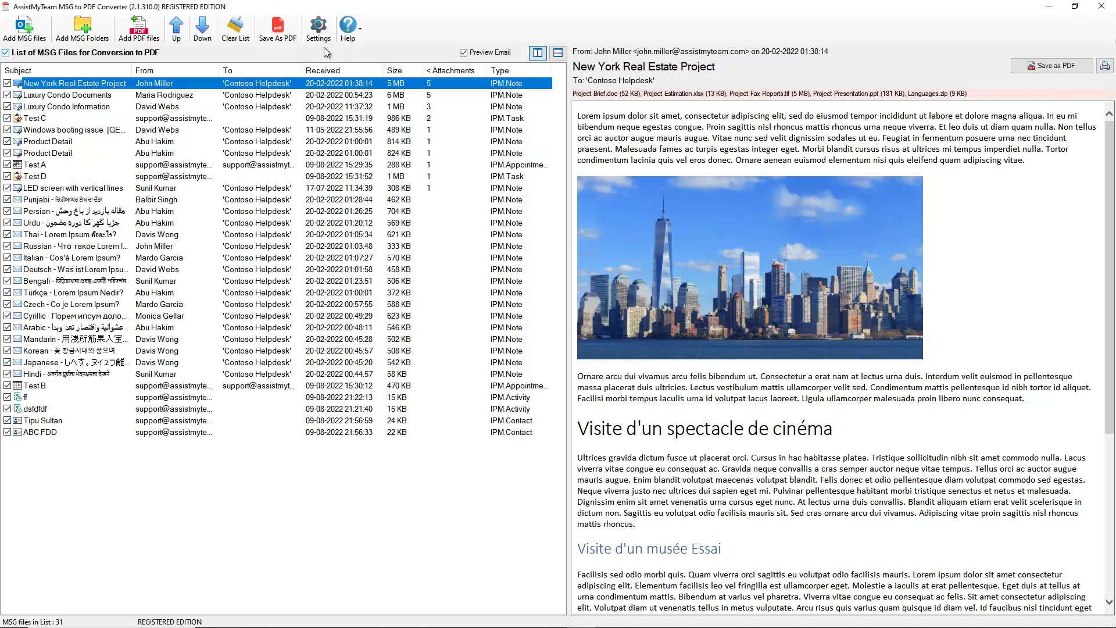
- In Save As PDF options, choose Convert each email to own PDF file, saving to Desktop\PDFs
{"action": "left_click", "coordinate": [281, 38]}
{"action": "left_click", "coordinate": [425, 215]}
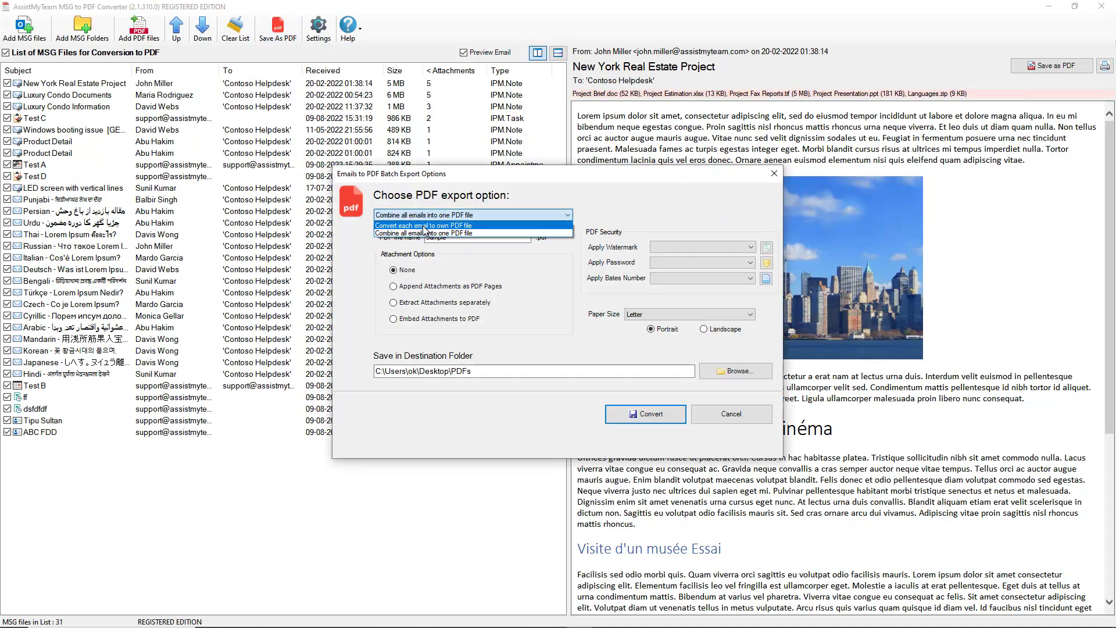
{"action": "left_click", "coordinate": [424, 225]}
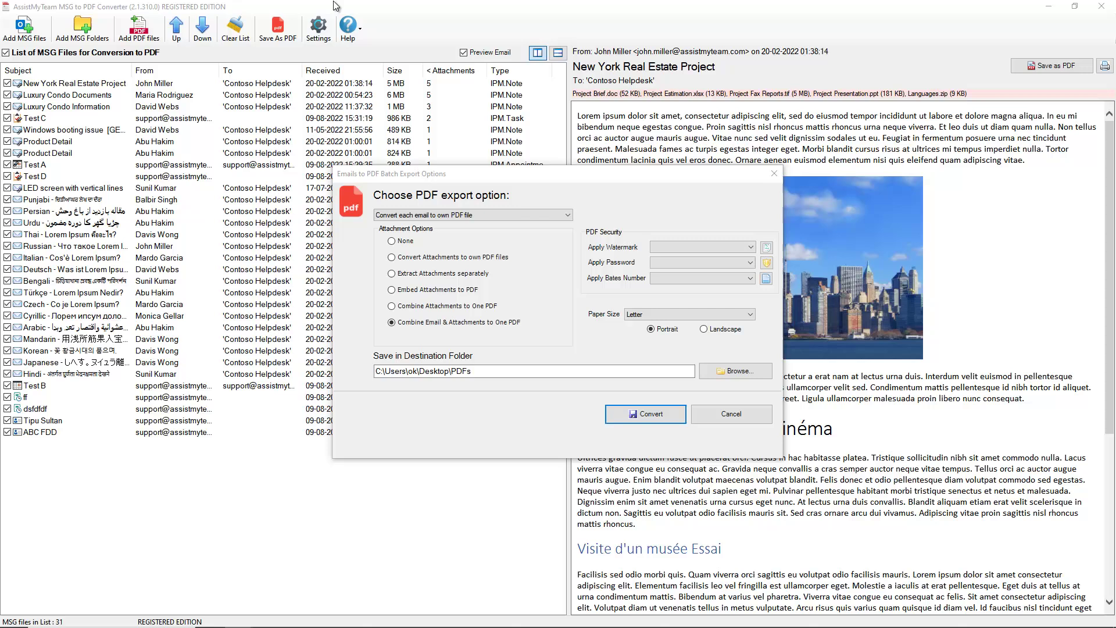
{"action": "left_click", "coordinate": [456, 173]}
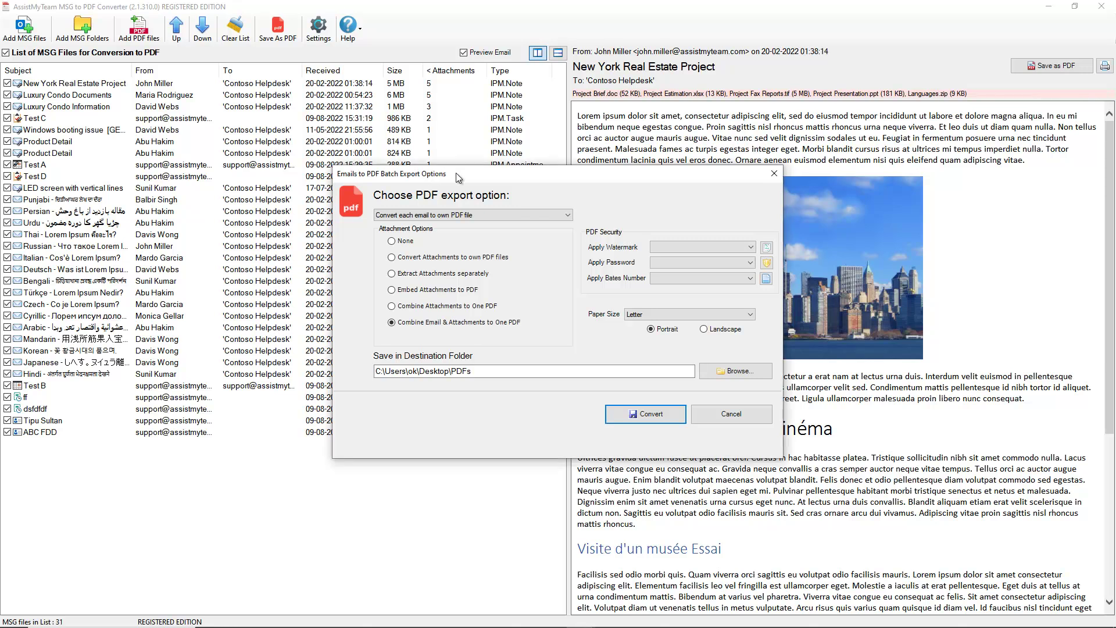
{"action": "left_click", "coordinate": [497, 214]}
{"action": "left_click", "coordinate": [497, 214]}
{"action": "left_click", "coordinate": [545, 214]}
- Try the Attachment Options, finally settling on Embed Attachments to PDF
{"action": "left_click", "coordinate": [537, 224]}
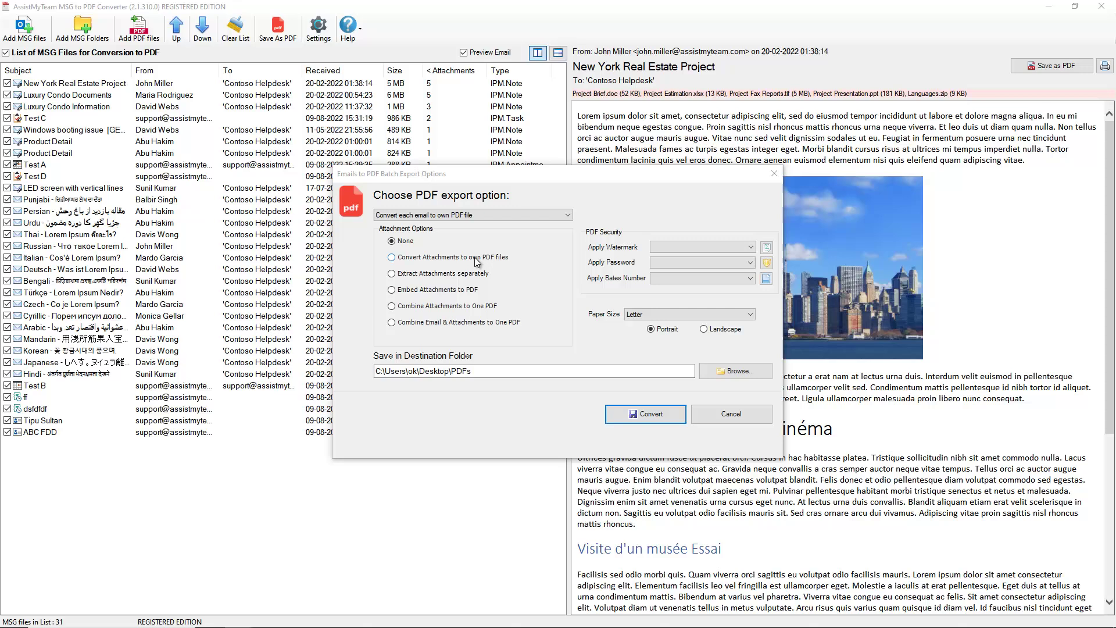
{"action": "left_click", "coordinate": [493, 257]}
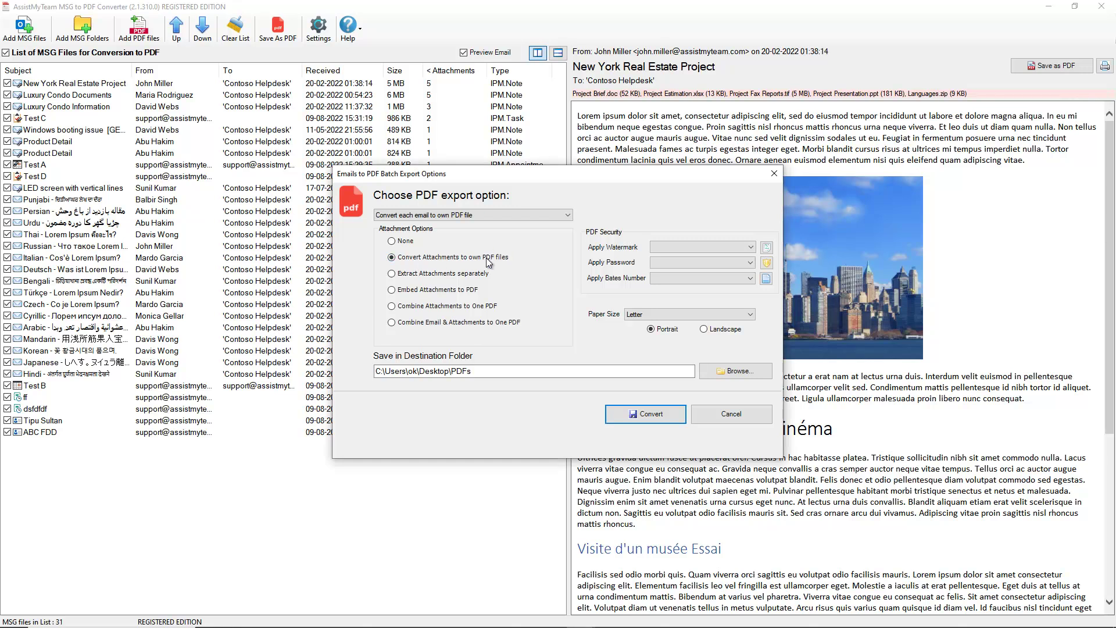
{"action": "left_click", "coordinate": [449, 274]}
{"action": "left_click", "coordinate": [413, 321]}
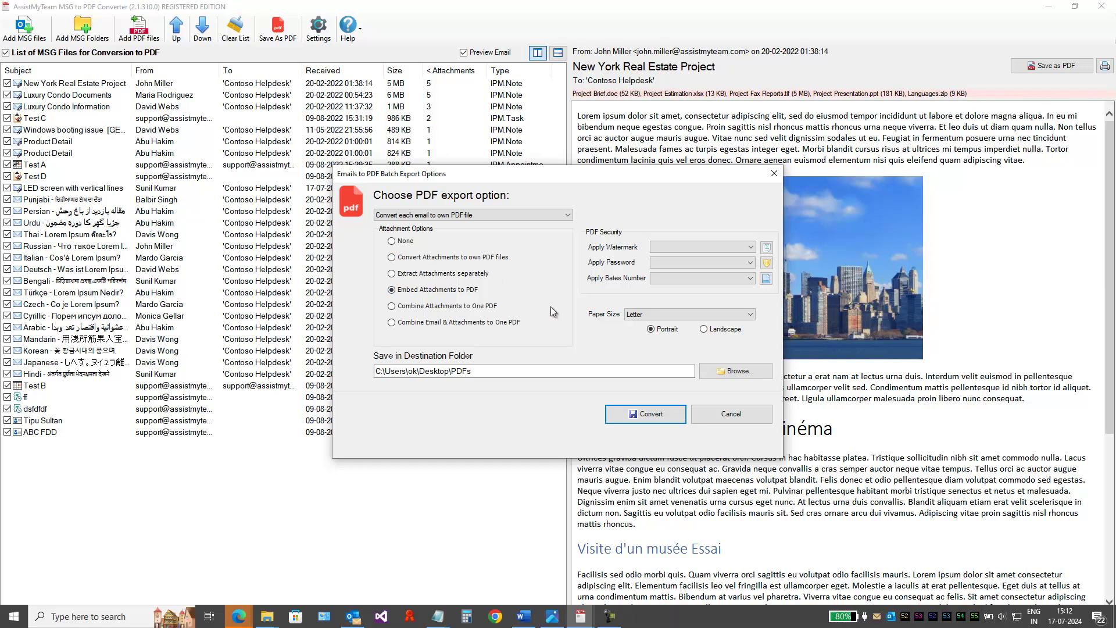
- Run the conversion and open New York Real Estate Project.pdf from Desktop\PDFs
{"action": "left_click", "coordinate": [645, 417]}
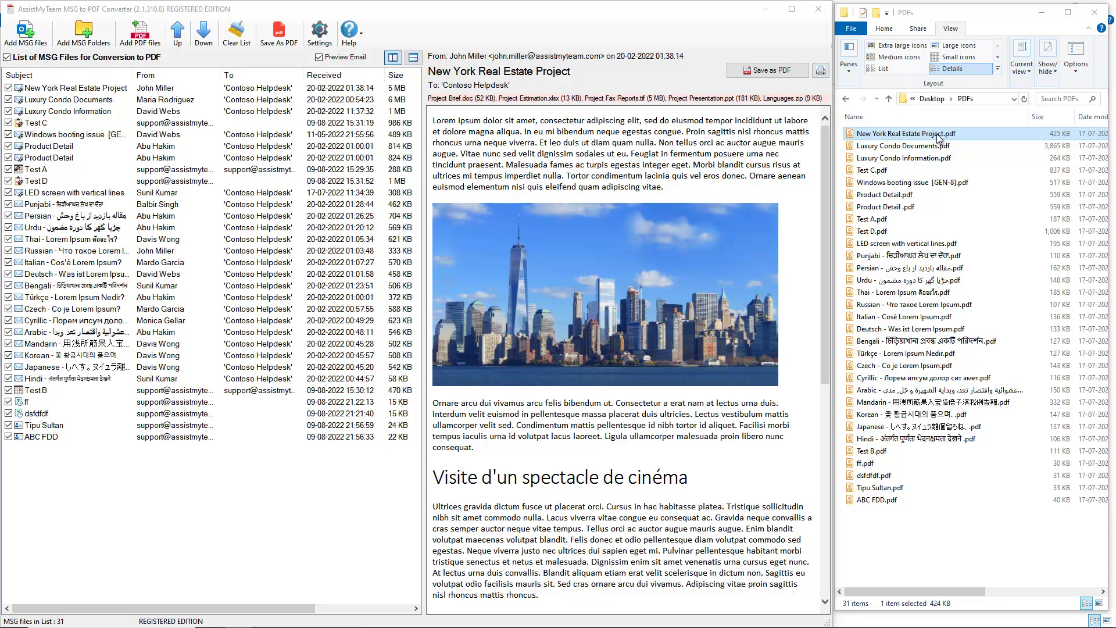
{"action": "double_click", "coordinate": [964, 133]}
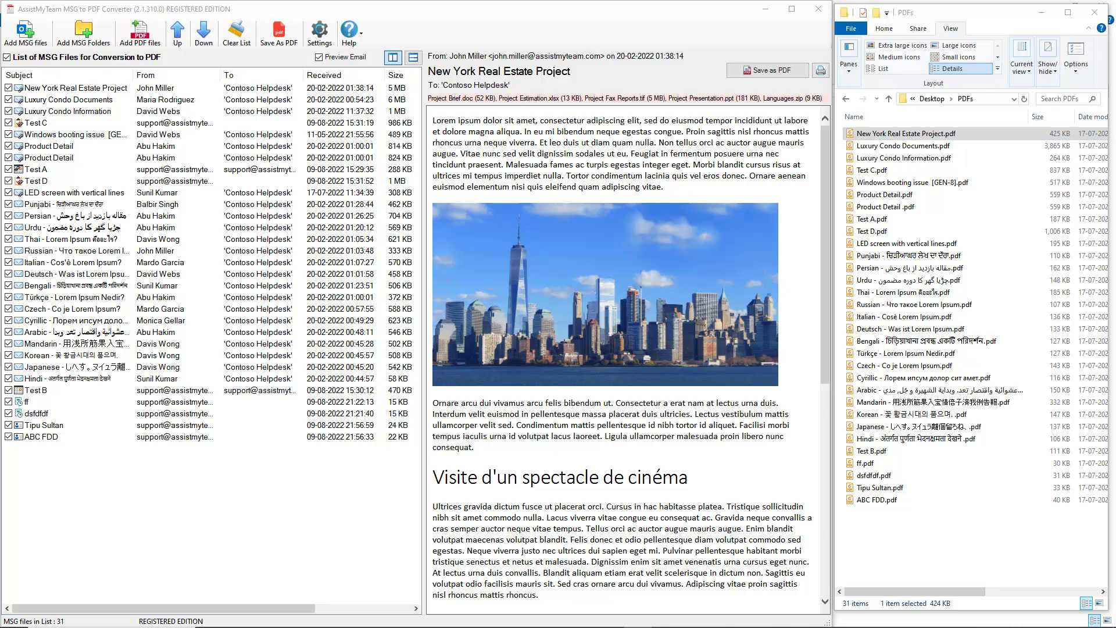
- Dock Foxit Reader left and show the five embedded attachments via View > Portfolio > Details
{"action": "left_click_drag", "start_coordinate": [593, 14], "coordinate": [235, 14]}
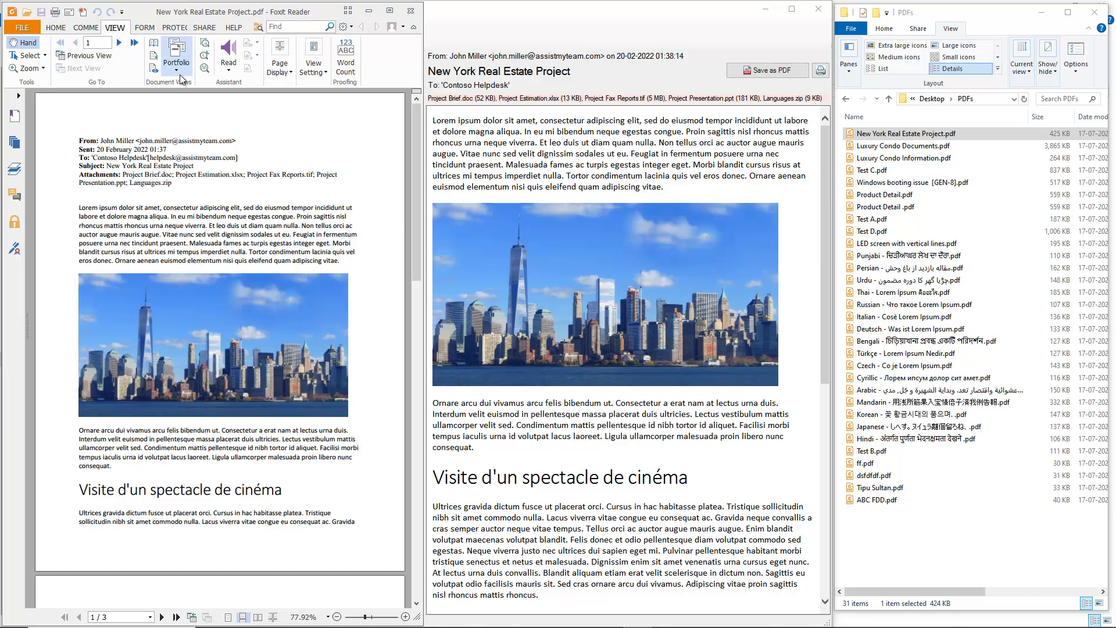
{"action": "scroll", "coordinate": [246, 236], "scroll_direction": "down", "scroll_amount": 5}
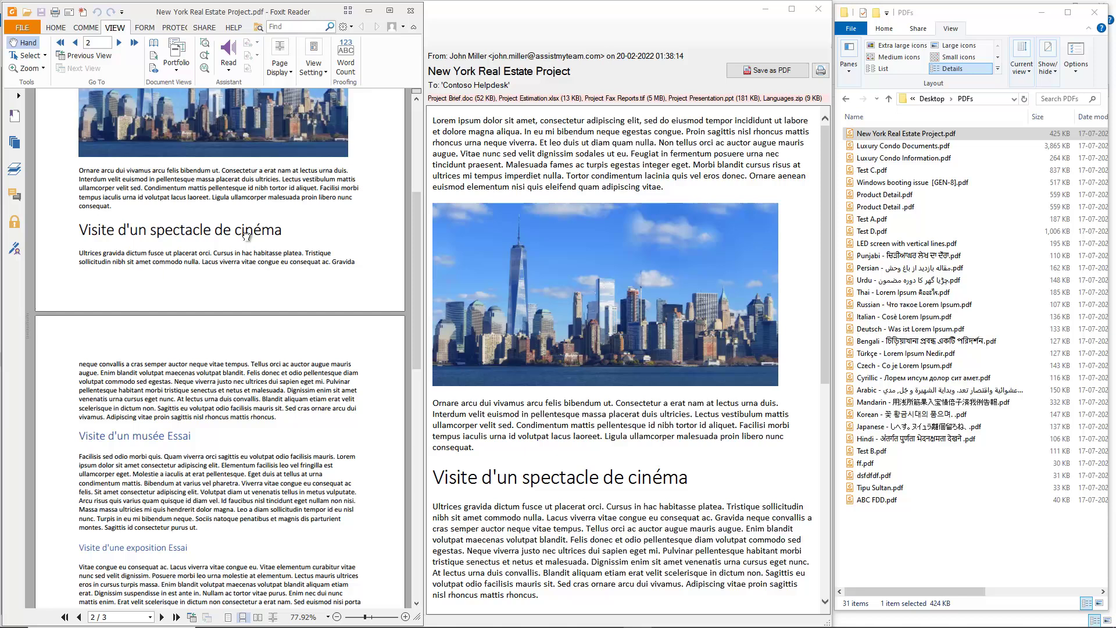
{"action": "scroll", "coordinate": [247, 236], "scroll_direction": "up", "scroll_amount": 5}
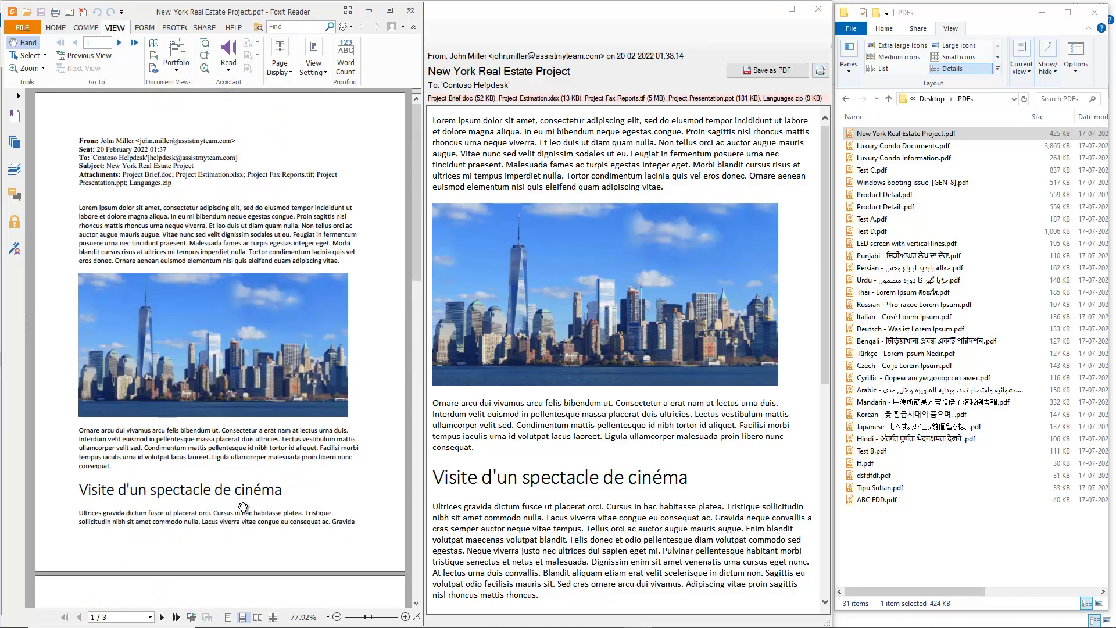
{"action": "left_click", "coordinate": [177, 70]}
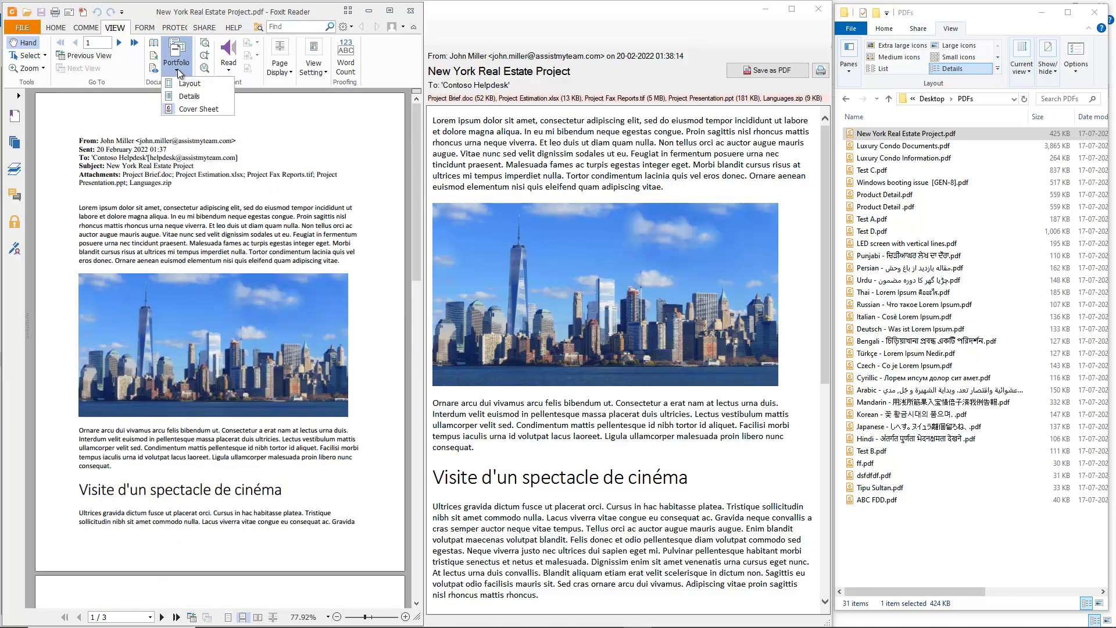
{"action": "left_click", "coordinate": [193, 101]}
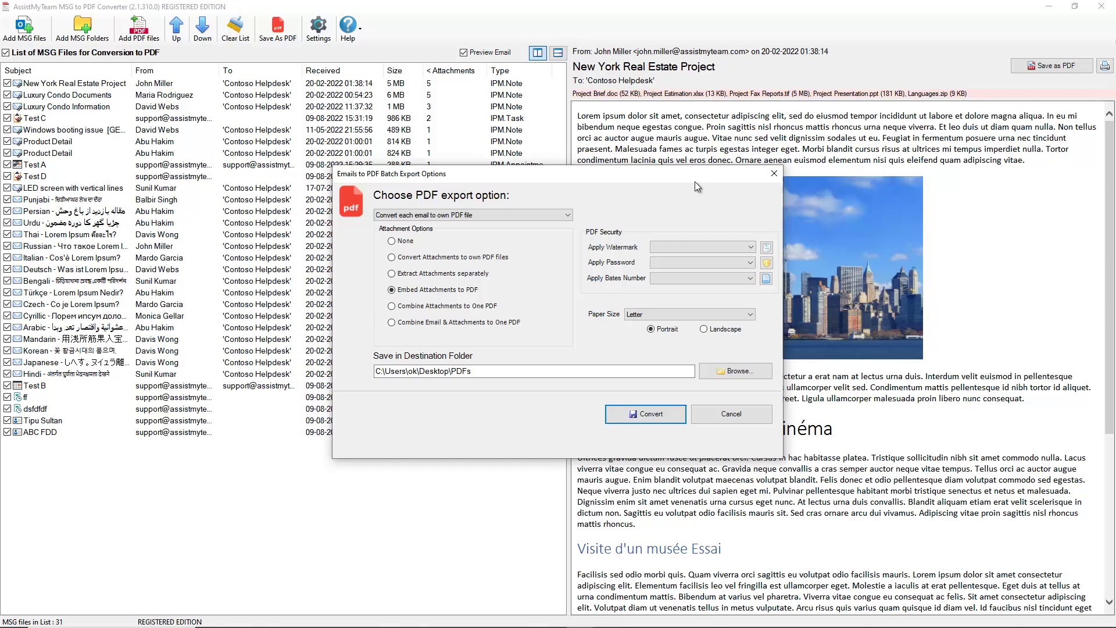
- Combine all emails into one PDF and append attachments as PDF pages
{"action": "left_click", "coordinate": [535, 214]}
{"action": "left_click", "coordinate": [454, 233]}
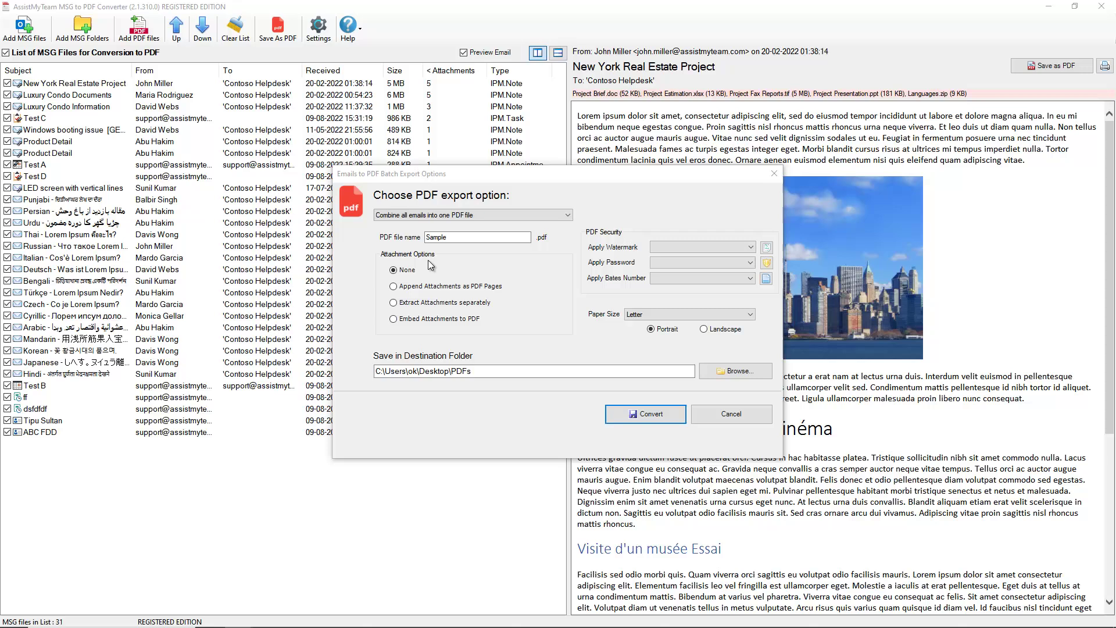
{"action": "left_click", "coordinate": [433, 286]}
{"action": "left_click", "coordinate": [407, 270]}
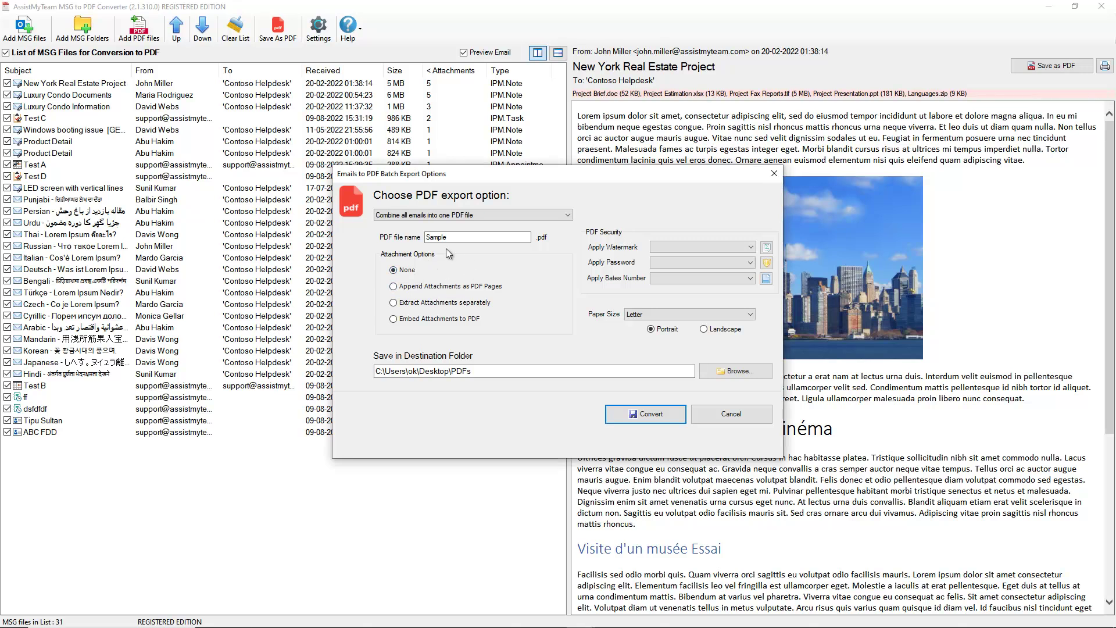
{"action": "left_click", "coordinate": [449, 287]}
{"action": "left_click", "coordinate": [409, 303]}
{"action": "left_click", "coordinate": [410, 319]}
{"action": "left_click", "coordinate": [440, 286]}
- Convert the 31 emails into Sample.pdf and open it from the PDFs folder in Foxit Reader
{"action": "left_click", "coordinate": [645, 415]}
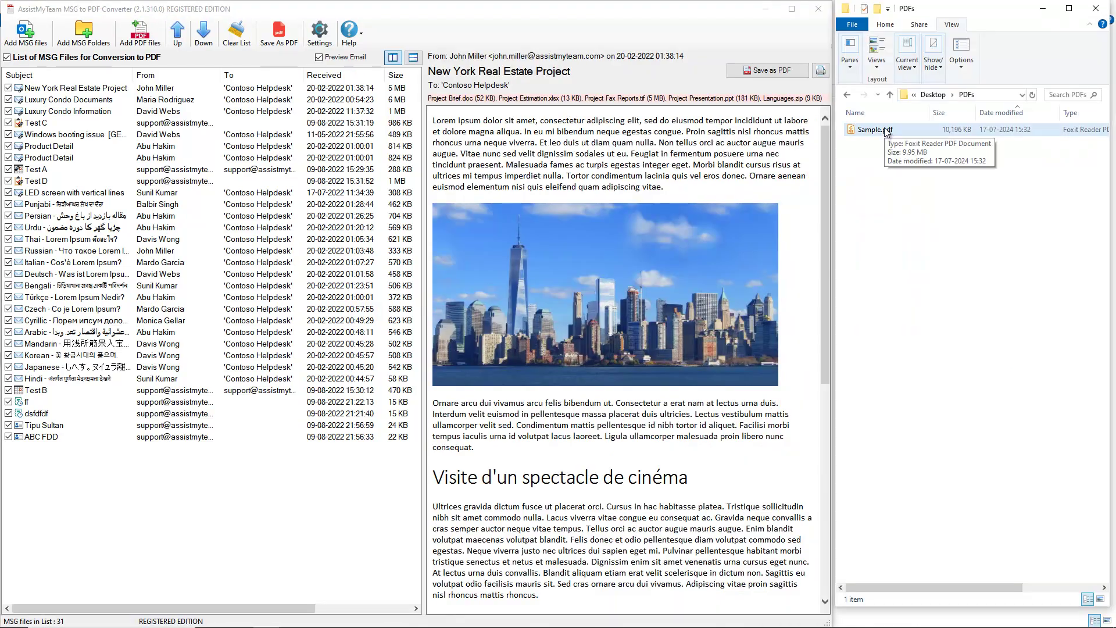
{"action": "left_click", "coordinate": [886, 131]}
{"action": "double_click", "coordinate": [887, 132]}
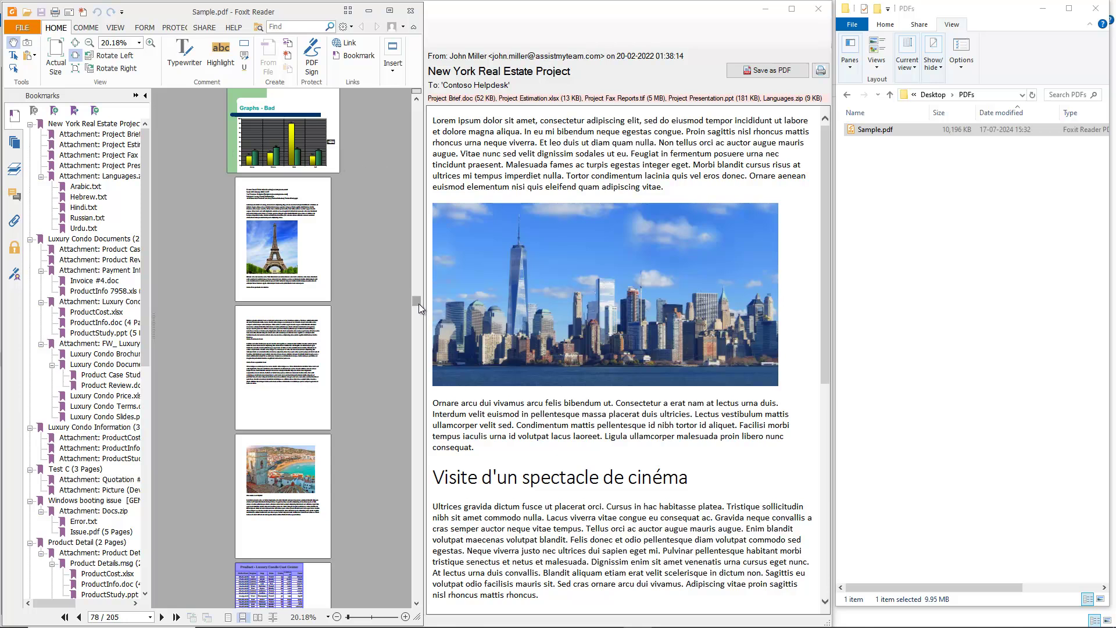
- Jump via bookmarks to Luxury Condo Documents, Project Brief.doc, Project Estimation.xlsx, then back to Project Brief.doc
{"action": "left_click_drag", "start_coordinate": [416, 301], "coordinate": [407, 108]}
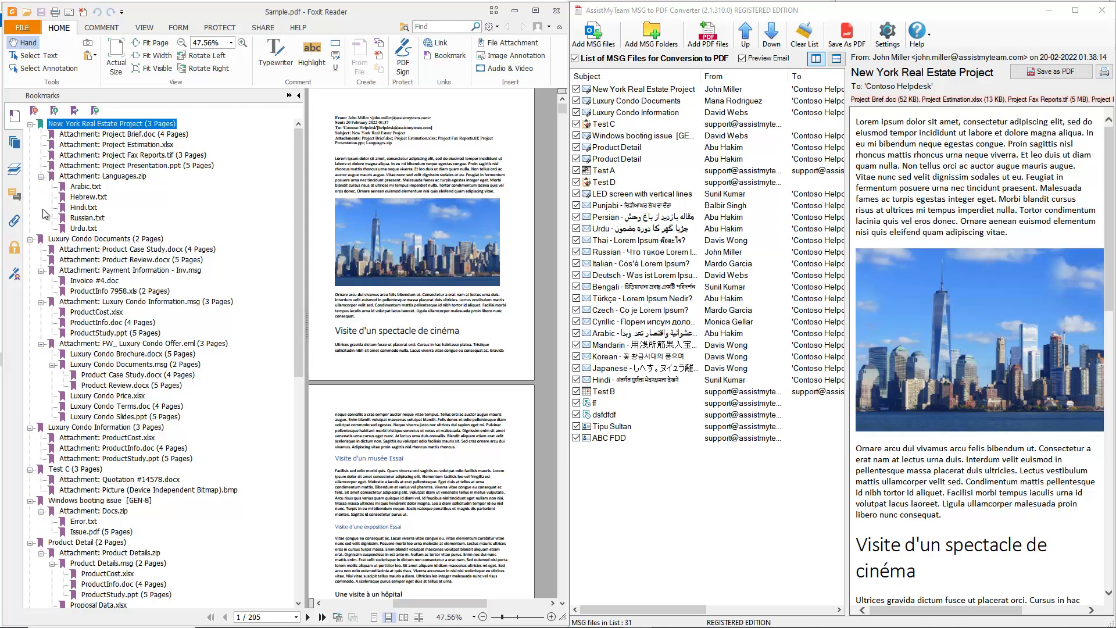
{"action": "left_click", "coordinate": [79, 239]}
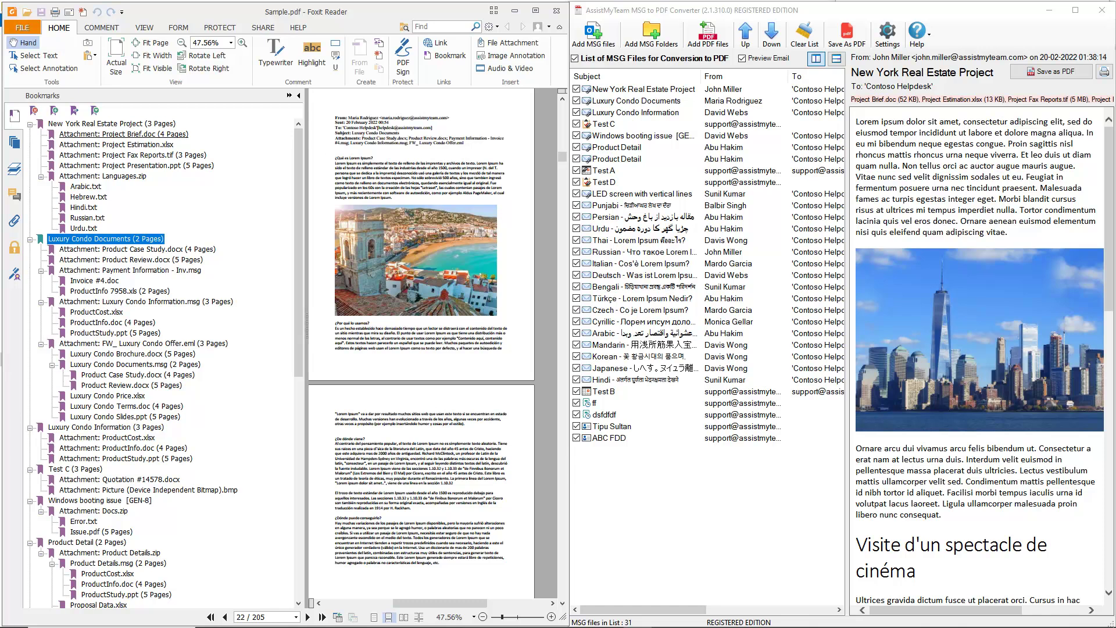
{"action": "key", "text": "alt+Tab"}
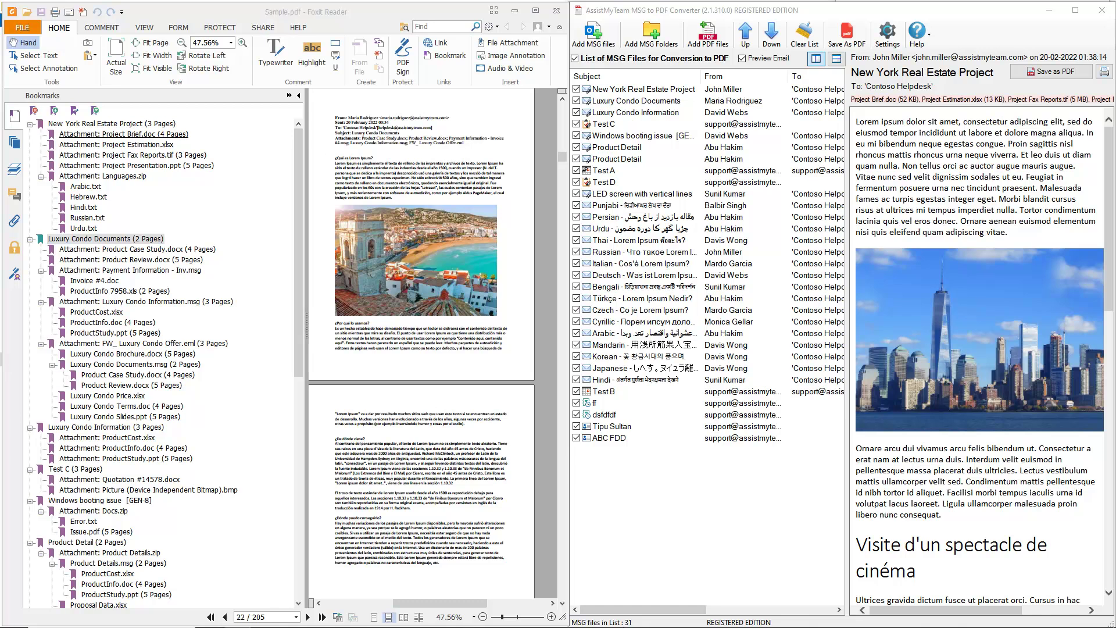
{"action": "left_click", "coordinate": [89, 135]}
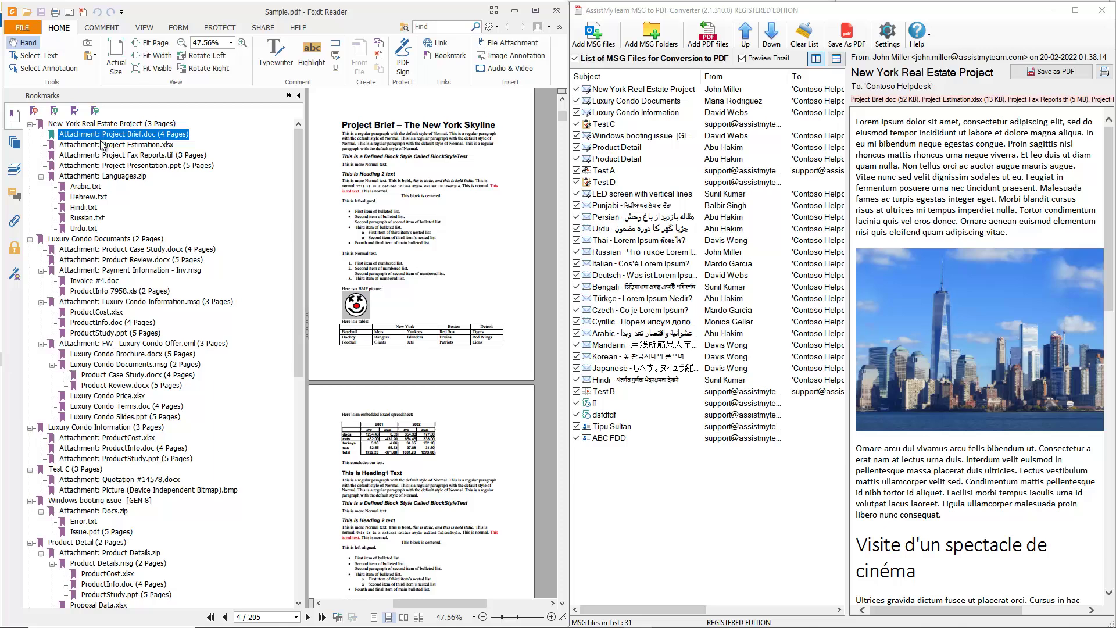
{"action": "left_click", "coordinate": [93, 145]}
{"action": "left_click", "coordinate": [41, 177]}
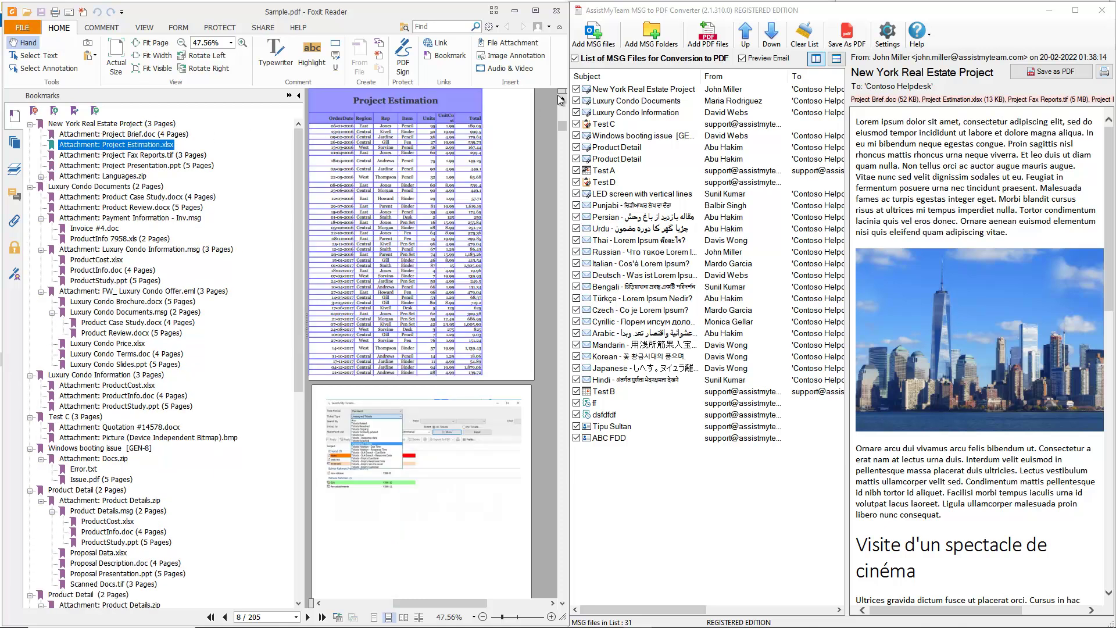
{"action": "left_click", "coordinate": [642, 92]}
{"action": "left_click", "coordinate": [113, 138]}
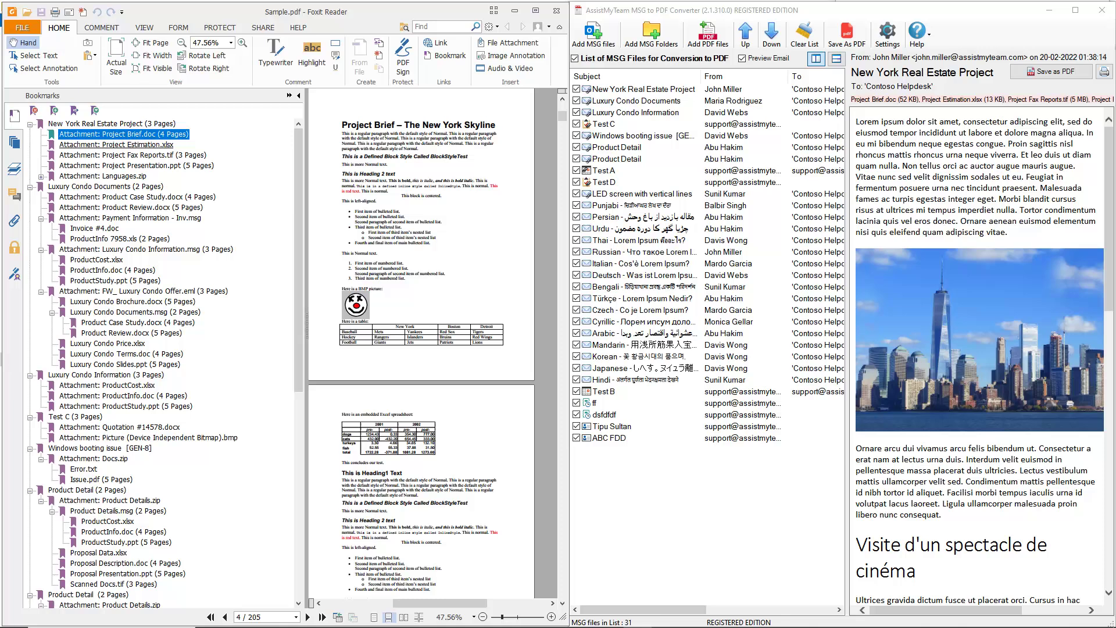
- Browse attachment bookmarks and move Product Review.docx under Payment Information - Inv.msg
{"action": "left_click", "coordinate": [134, 126]}
{"action": "left_click", "coordinate": [133, 188]}
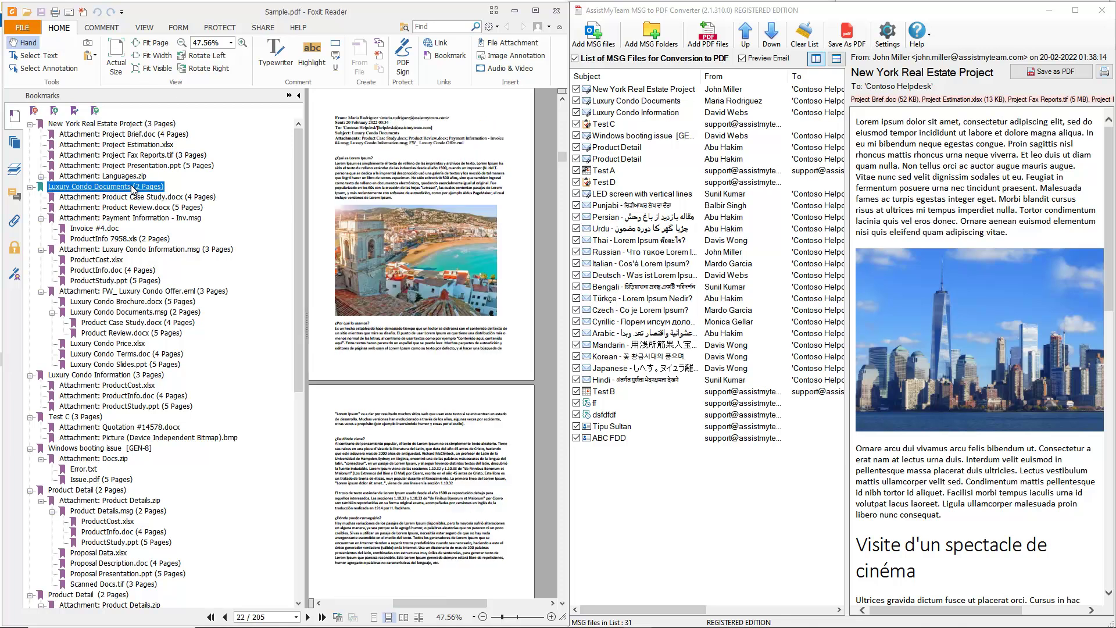
{"action": "left_click", "coordinate": [658, 101]}
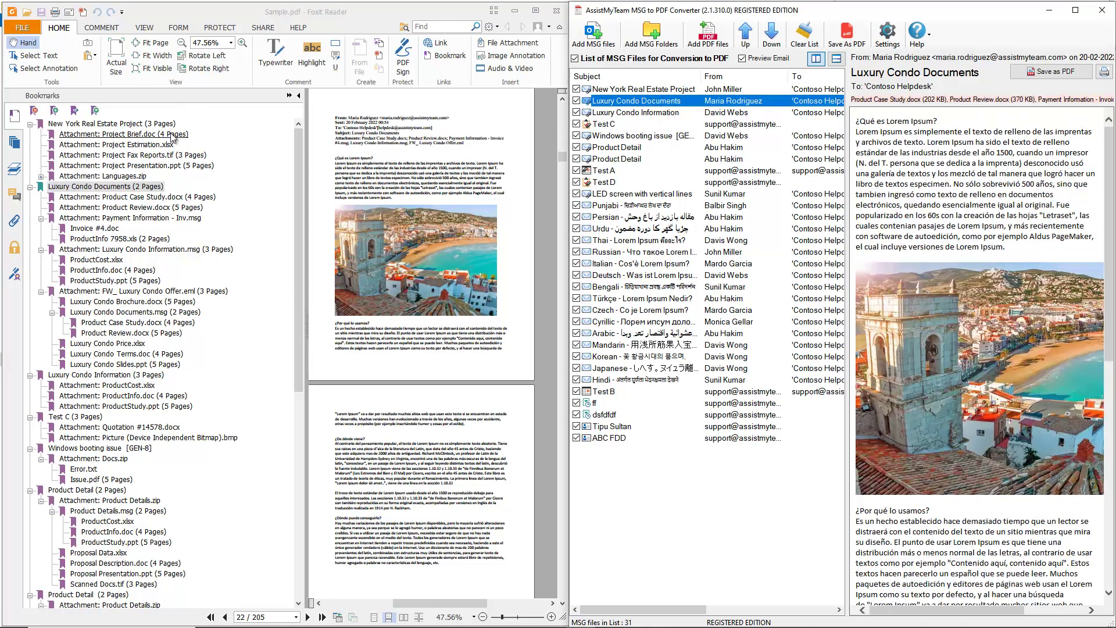
{"action": "left_click", "coordinate": [155, 199]}
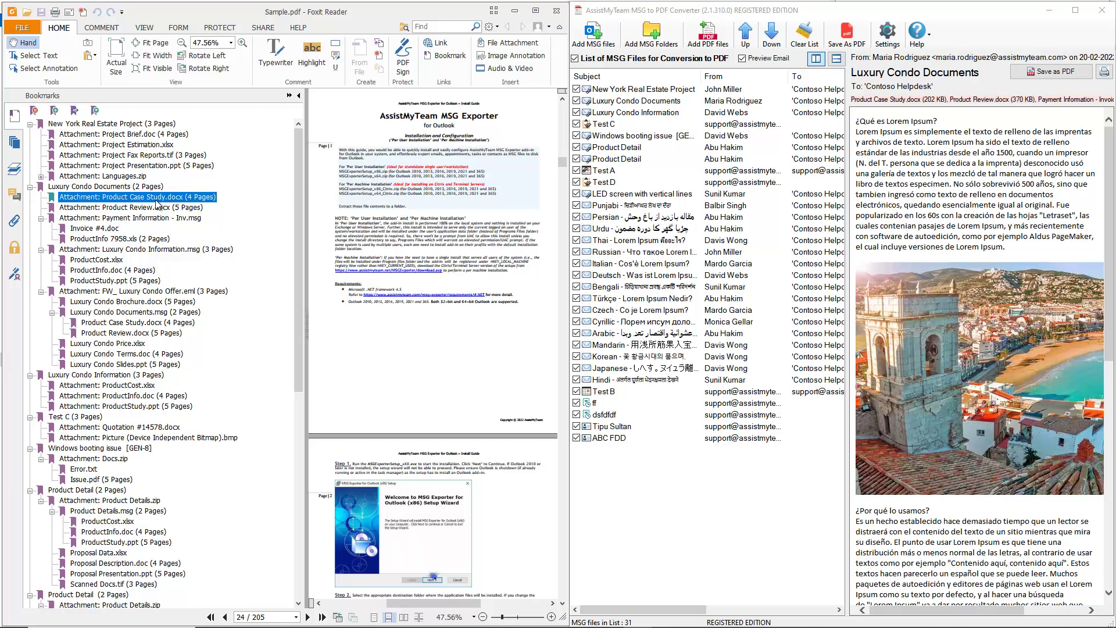
{"action": "left_click_drag", "start_coordinate": [174, 208], "coordinate": [176, 225]}
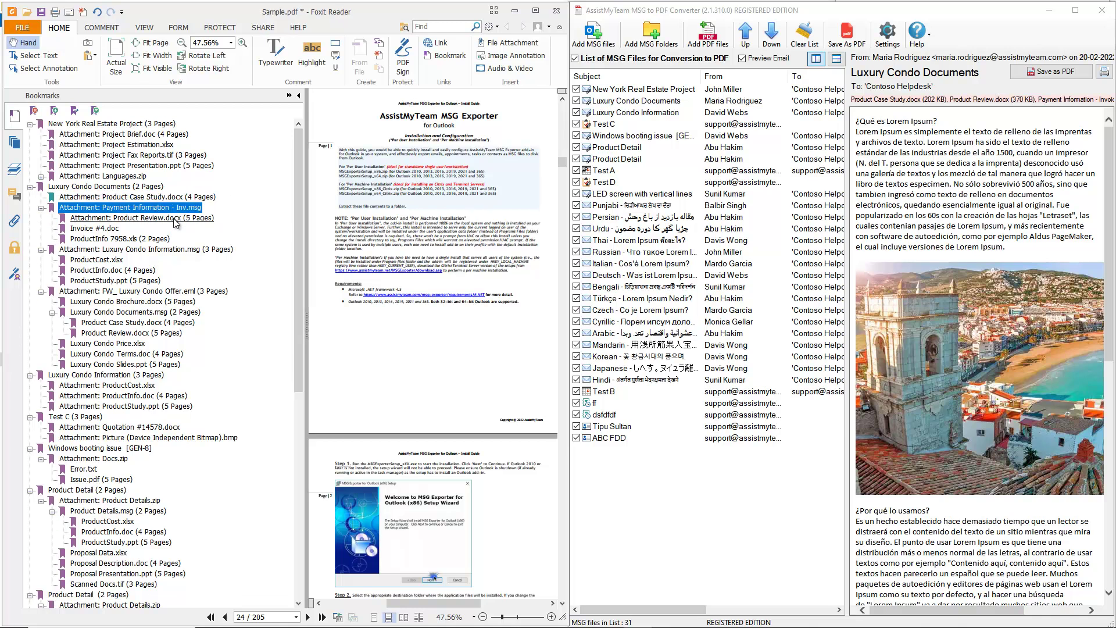
{"action": "left_click", "coordinate": [108, 229]}
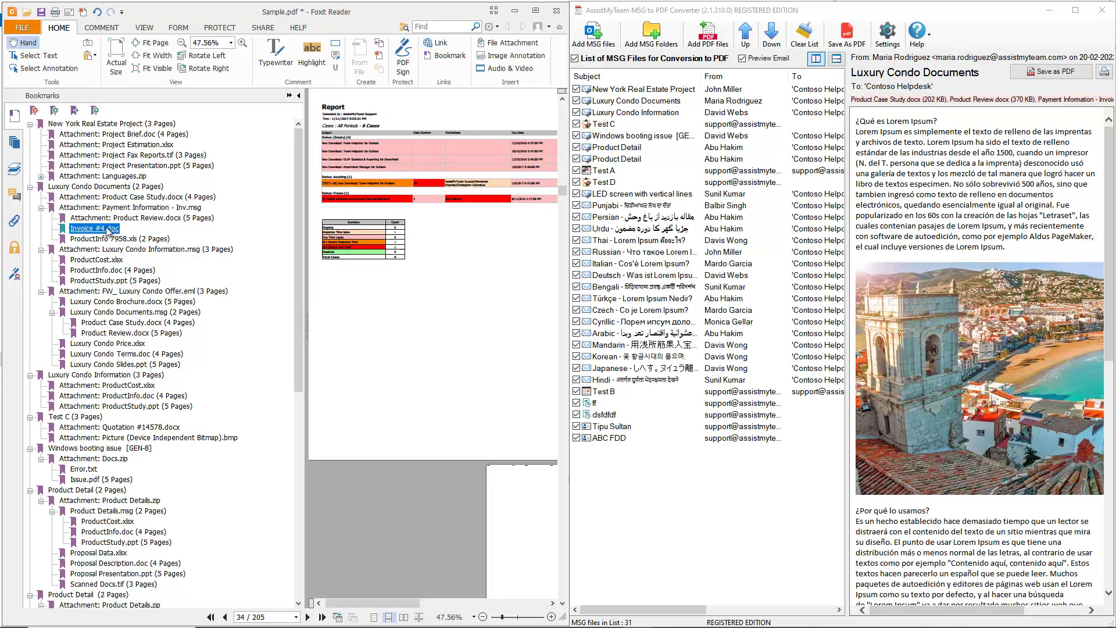
{"action": "left_click", "coordinate": [111, 260]}
- Collapse the bookmark tree and jump to the Luxury Condo Information email on page 79
{"action": "left_click_drag", "start_coordinate": [302, 201], "coordinate": [305, 420]}
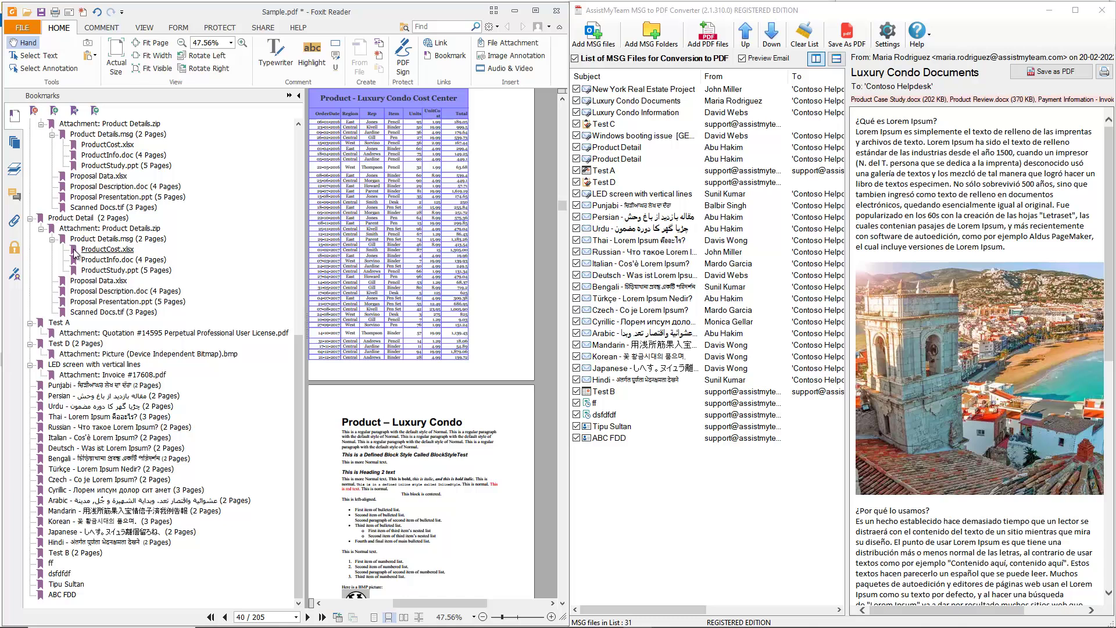
{"action": "left_click", "coordinate": [43, 231]}
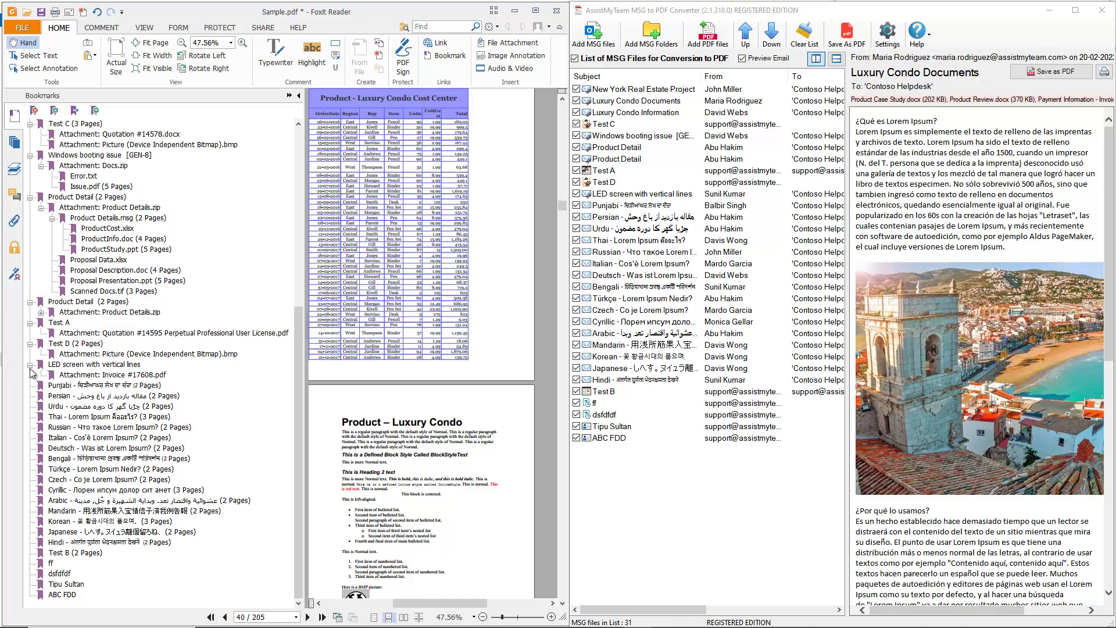
{"action": "left_click", "coordinate": [30, 365]}
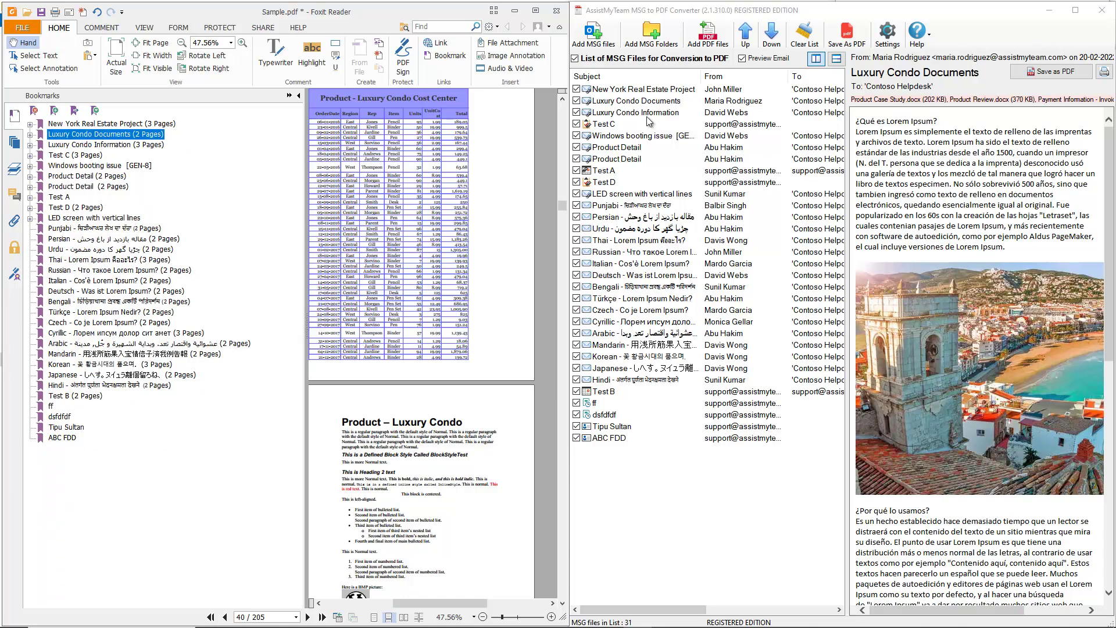
{"action": "left_click", "coordinate": [617, 116]}
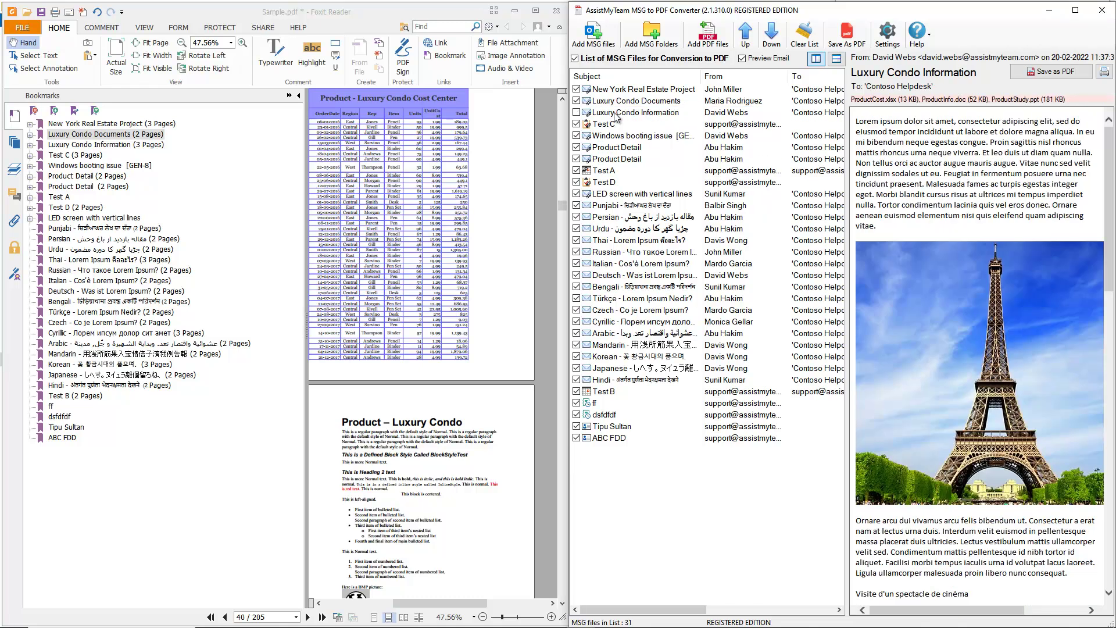
{"action": "left_click", "coordinate": [576, 113]}
{"action": "left_click", "coordinate": [112, 145]}
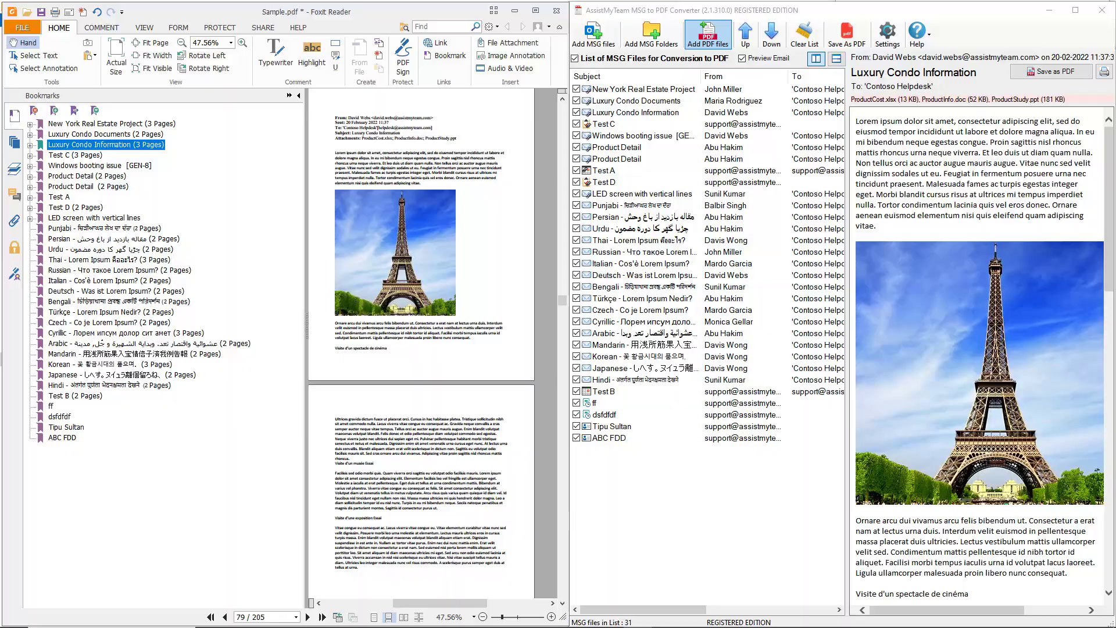